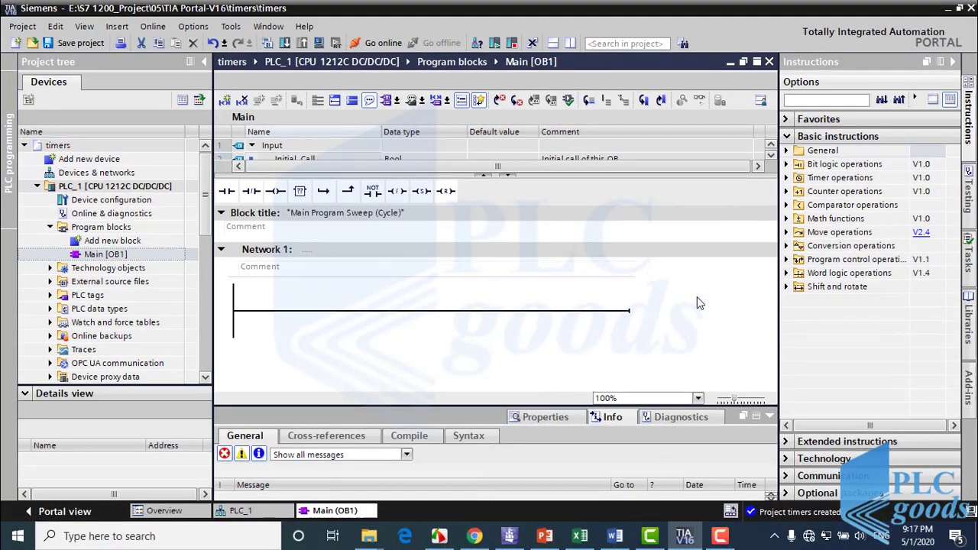
# - Drag a TP pulse timer from Timer operations onto Network 1, naming its instance Timer1_DB
pyautogui.click(797, 182)
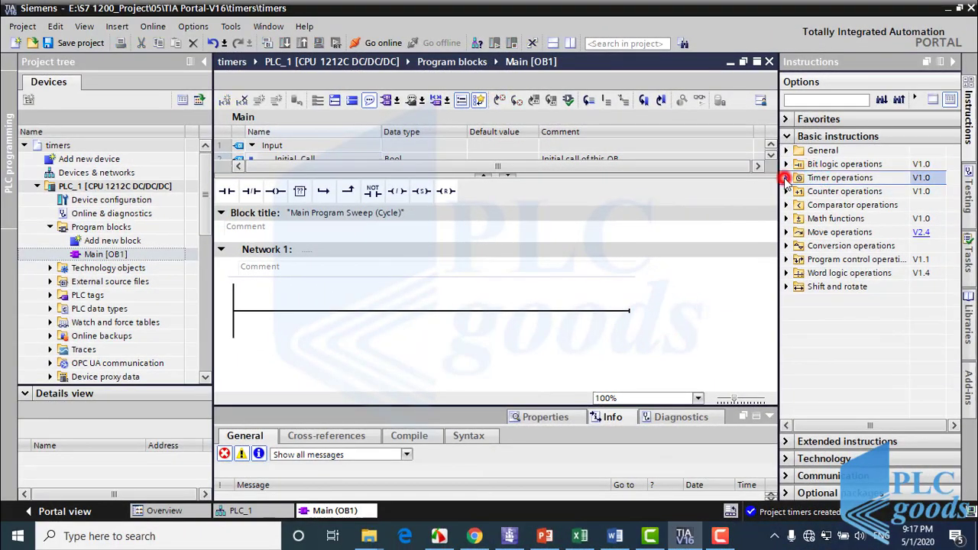
pyautogui.click(825, 195)
pyautogui.moveTo(826, 202); pyautogui.dragTo(437, 313)
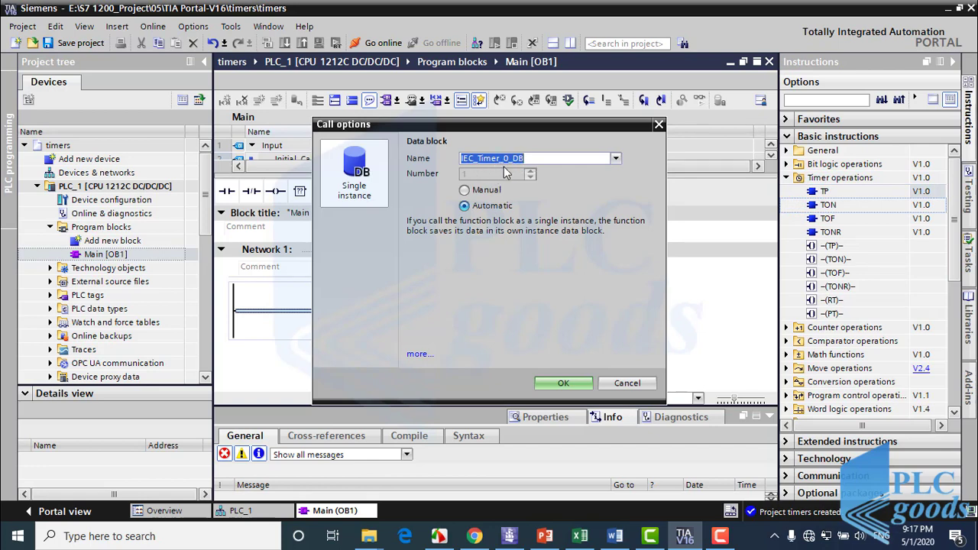
pyautogui.write('T')
pyautogui.write('im')
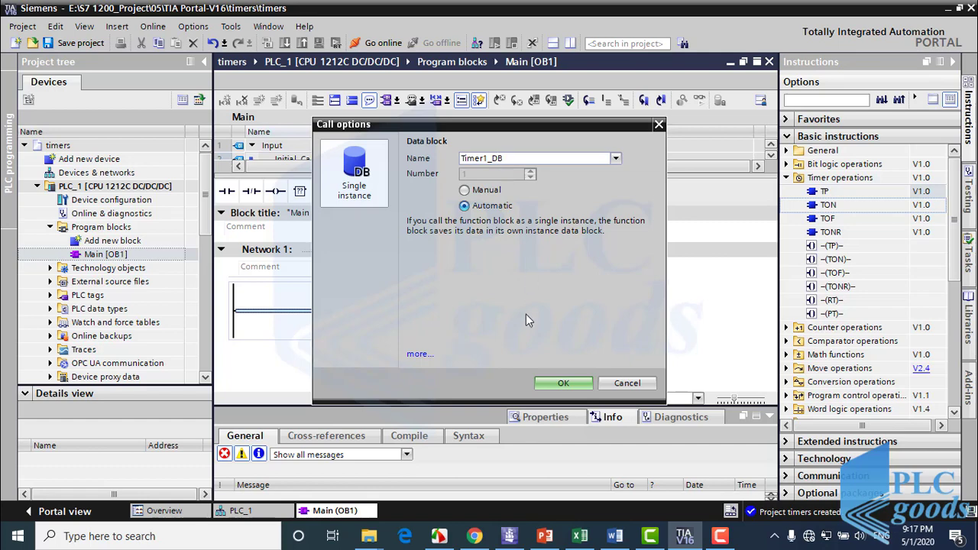
# - Insert the timer and feed its IN input from a normally-open contact at %M0.0
pyautogui.click(556, 384)
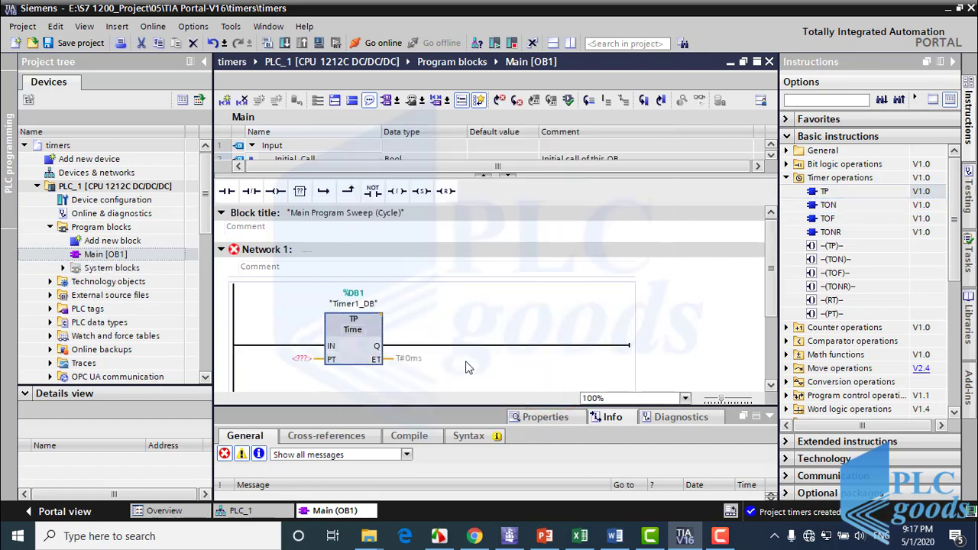
pyautogui.click(288, 347)
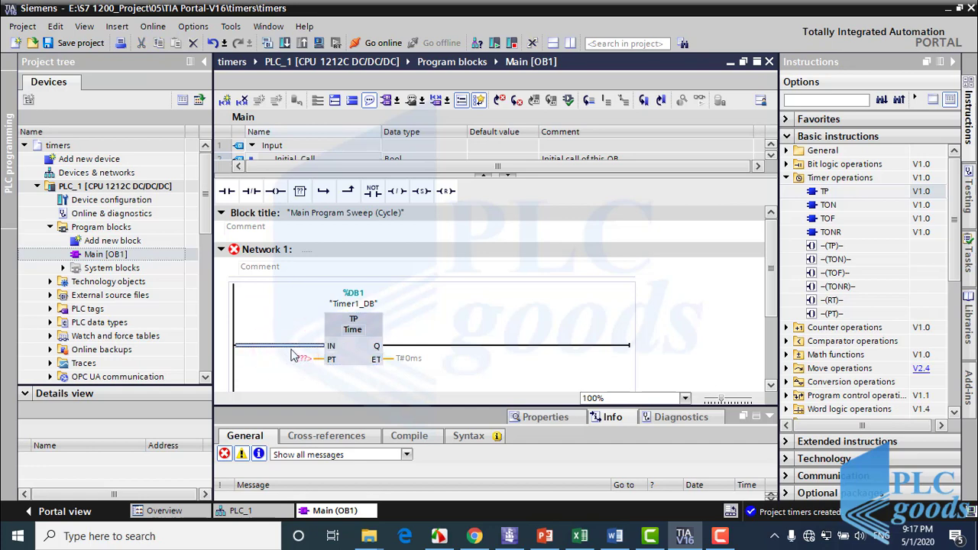
pyautogui.moveTo(226, 190); pyautogui.dragTo(281, 348)
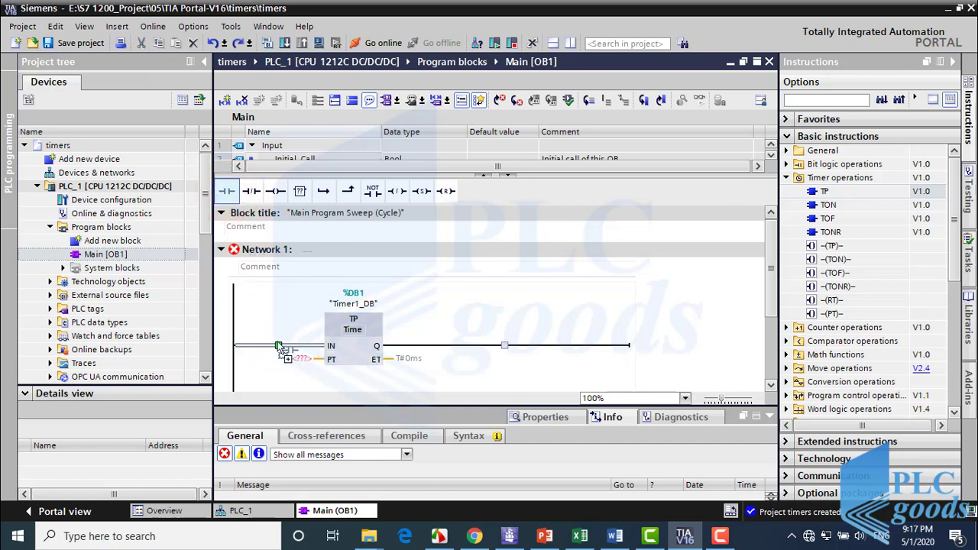
pyautogui.click(274, 333)
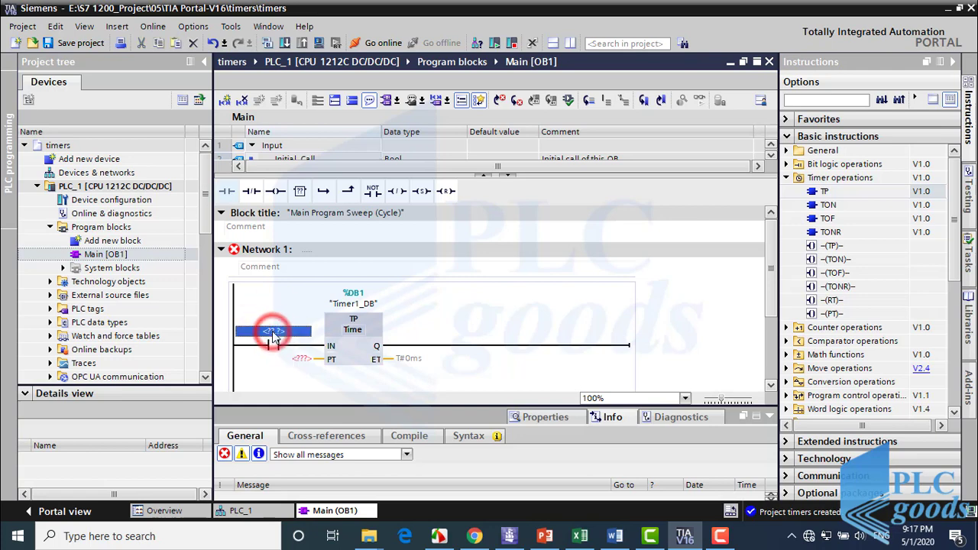
pyautogui.write('m0.0')
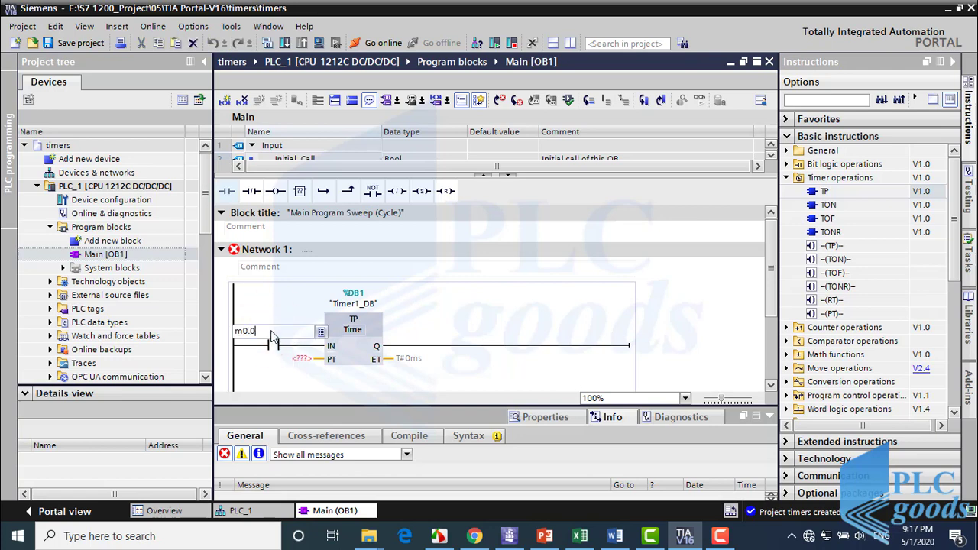
pyautogui.press('Return')
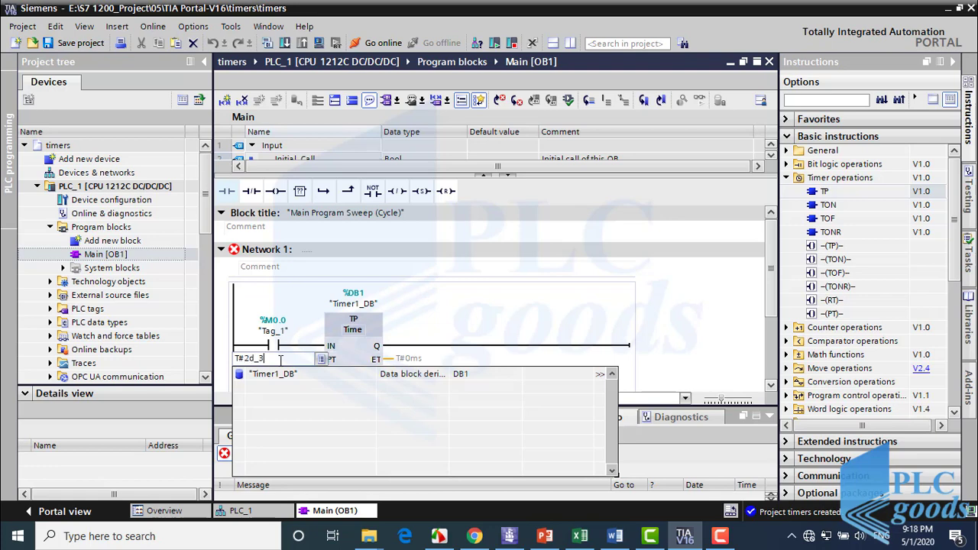
# - Change the timer's preset time PT from T#2d_3s to T#10s
pyautogui.press('Return')
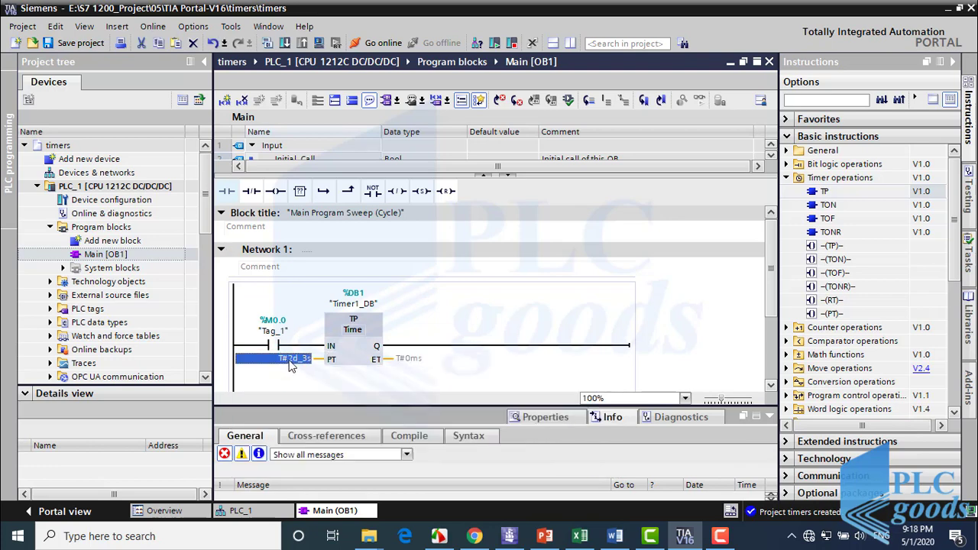
pyautogui.doubleClick(291, 364)
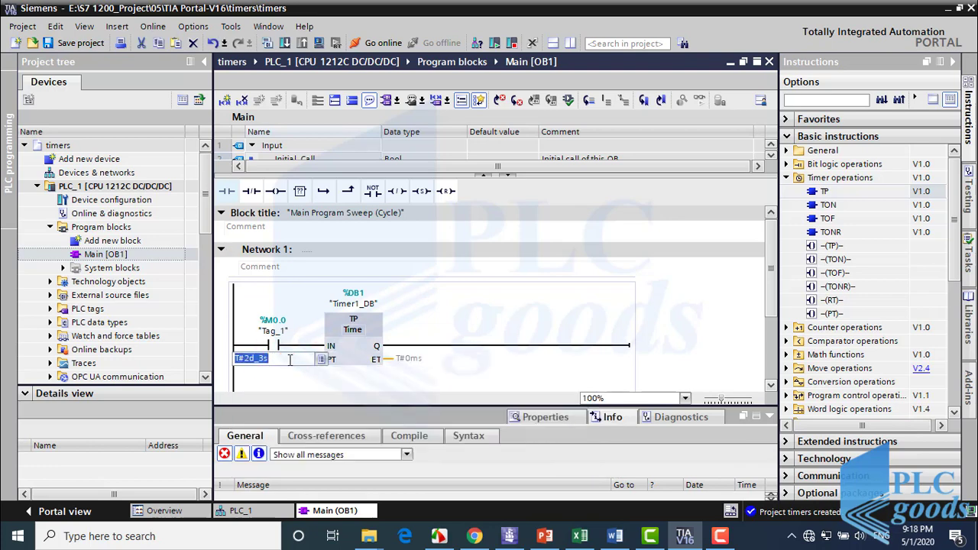
pyautogui.write('10s')
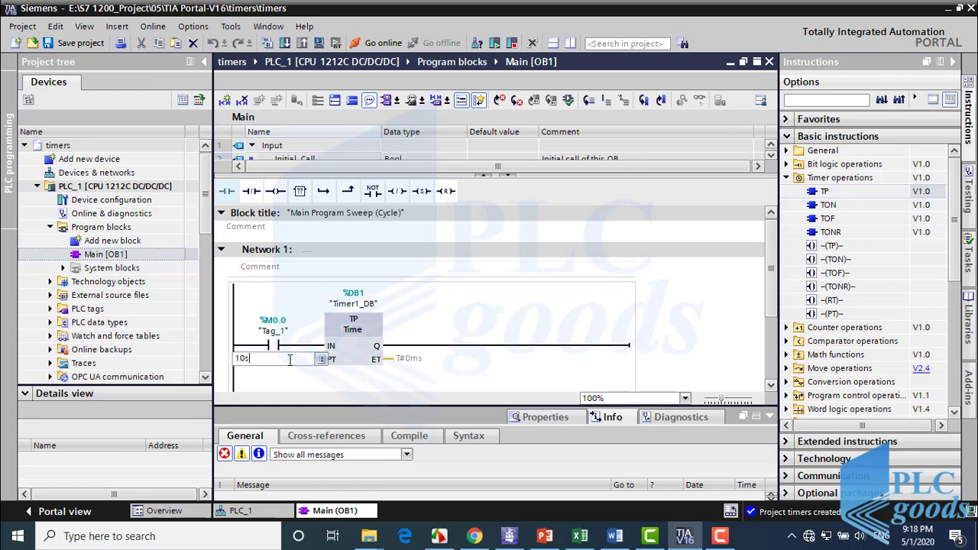
pyautogui.press('Return')
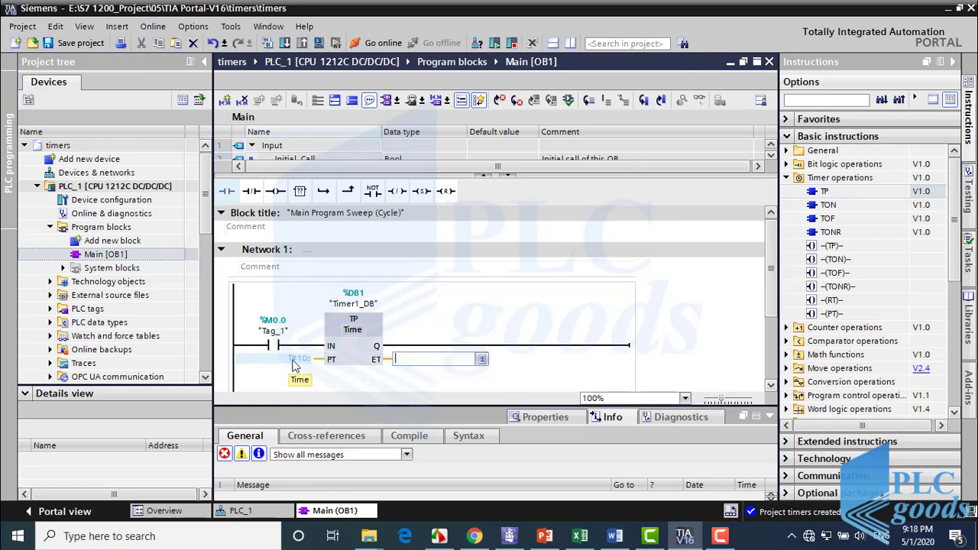
# - Assign %MD1 to the timer's elapsed-time output ET
pyautogui.click(409, 358)
pyautogui.write('MD0')
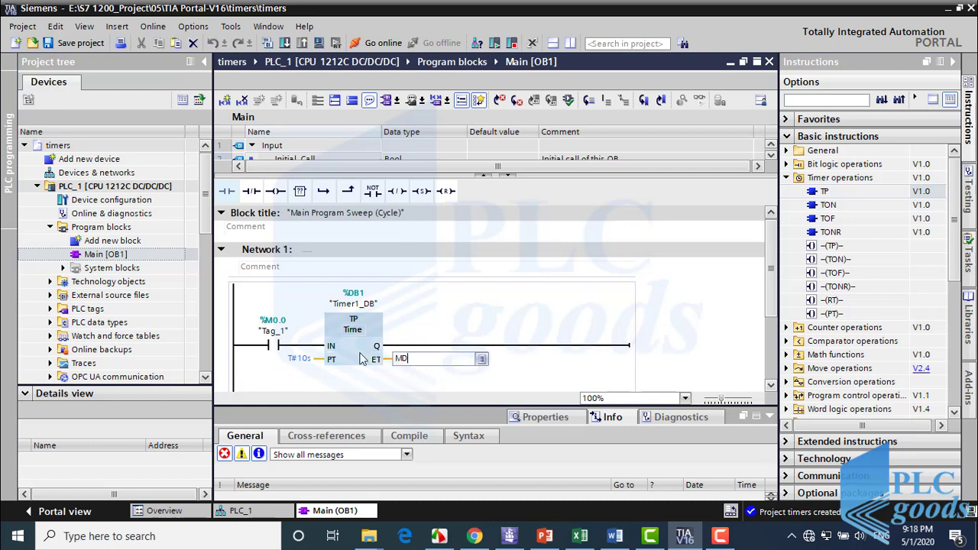
pyautogui.doubleClick(405, 359)
pyautogui.press('Return')
# - Rename the ET tag Tag_2 to Timer1_ET via Rename tag
pyautogui.rightClick(406, 361)
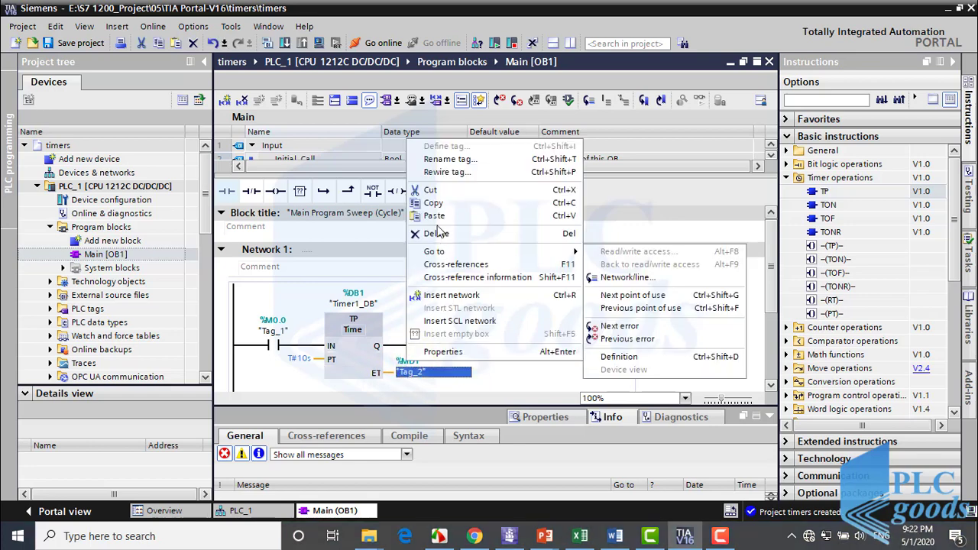
pyautogui.click(434, 160)
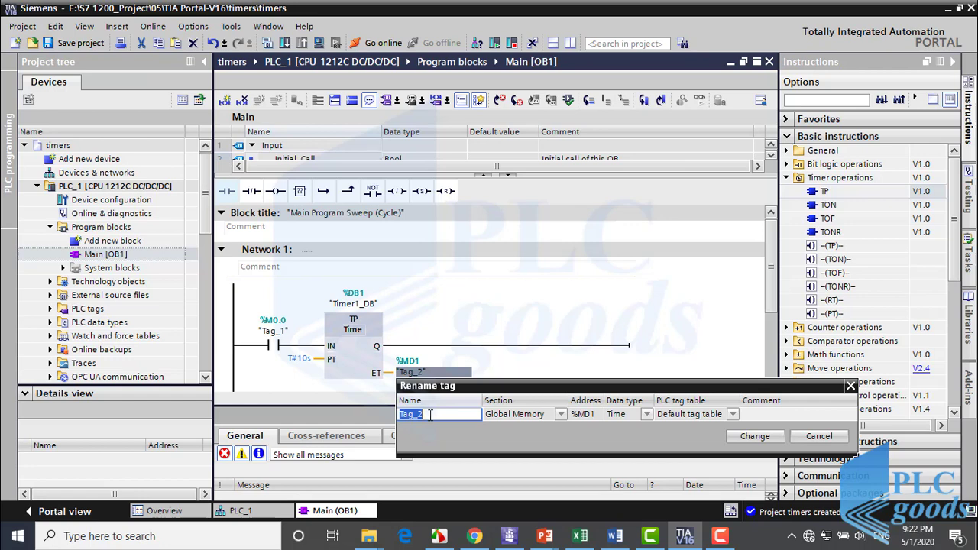
pyautogui.write('Timer1_ET')
# - Apply the Timer1_ET name and start PLCSIM simulation, allowing simulation support
pyautogui.click(745, 437)
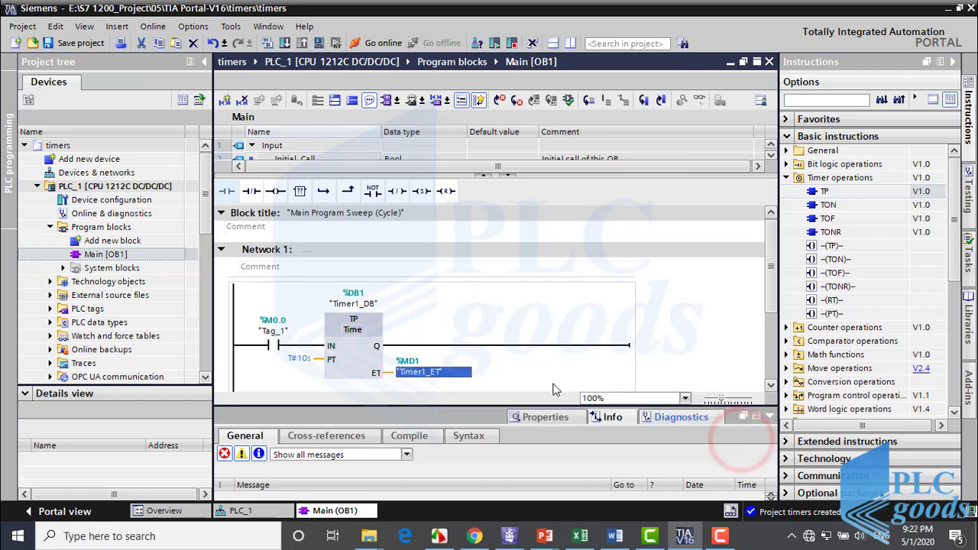
pyautogui.click(483, 380)
pyautogui.click(152, 26)
pyautogui.moveTo(175, 85)
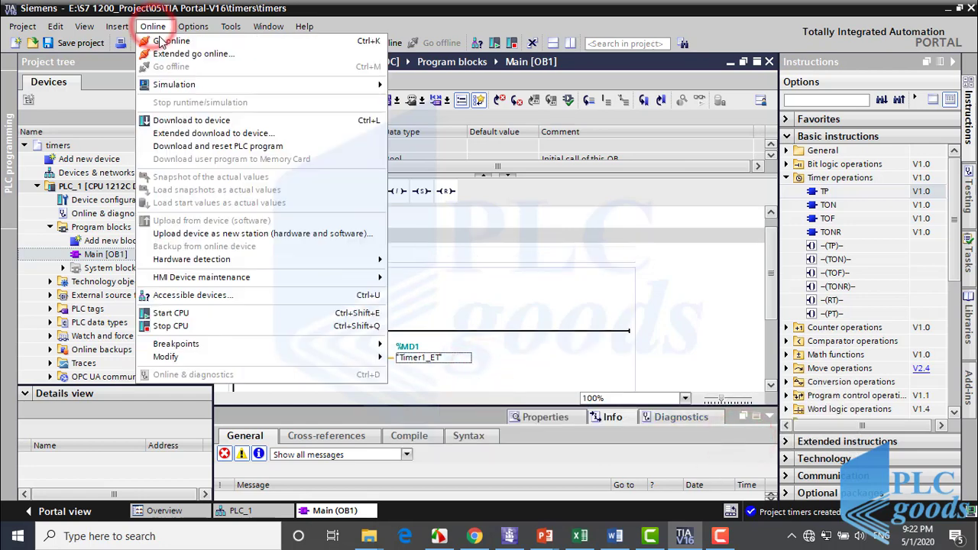
pyautogui.click(413, 84)
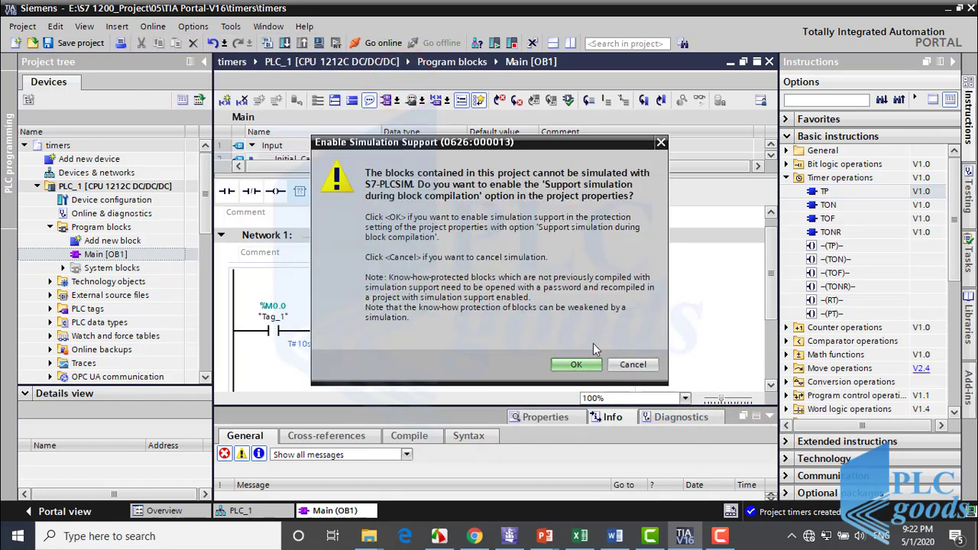
pyautogui.click(575, 365)
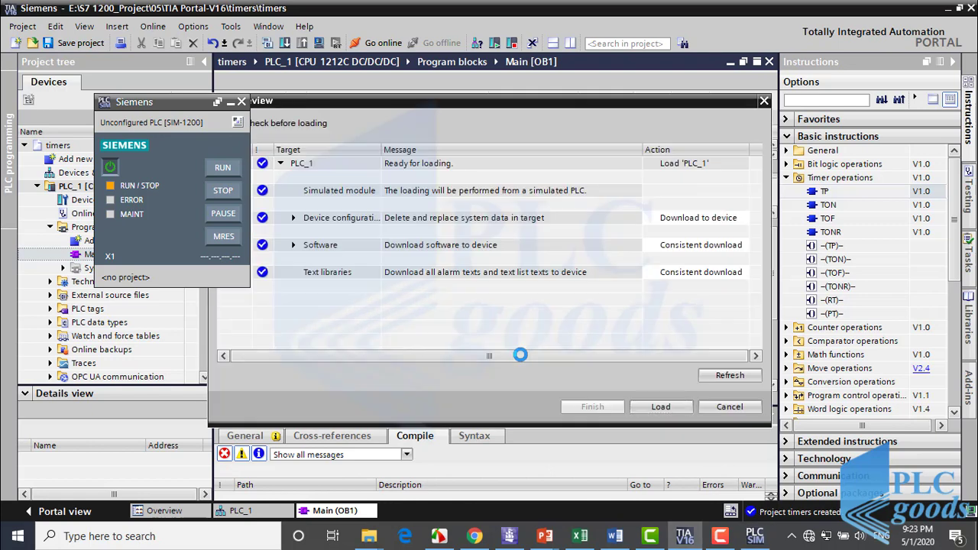
# - Download to the simulated PLC with Start module selected, then monitor Network 1 online
pyautogui.click(658, 407)
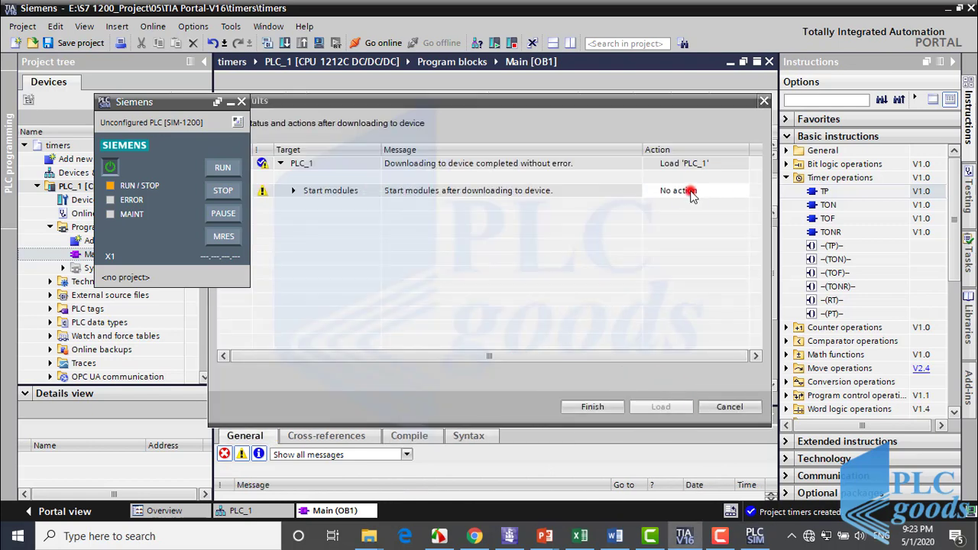
pyautogui.click(694, 190)
pyautogui.click(579, 409)
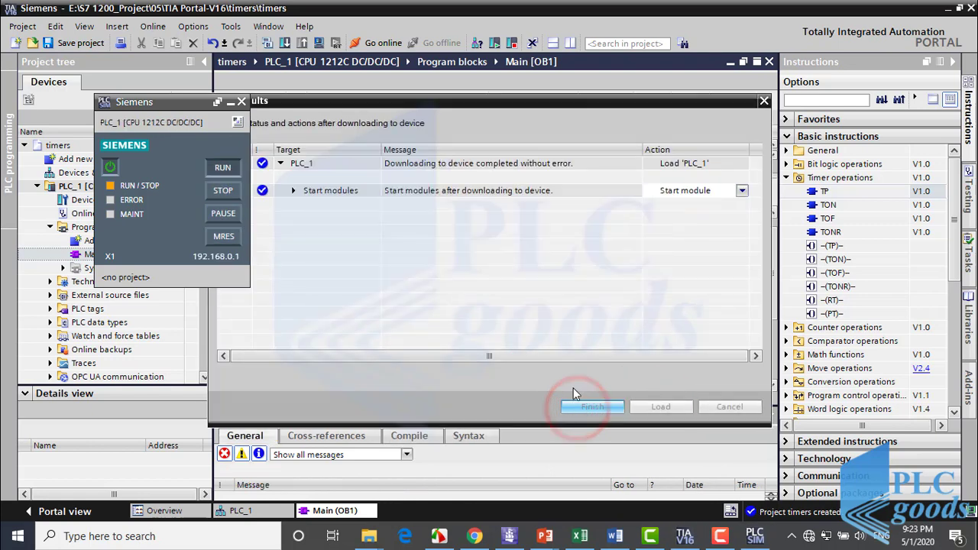
pyautogui.click(702, 101)
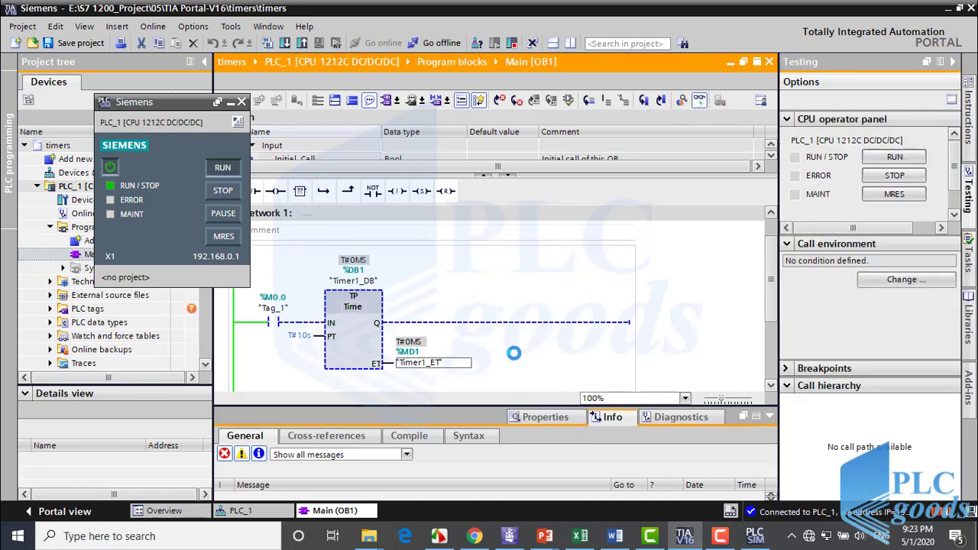
# - Modify Tag_1 (%M0.0) to 1 online and watch the TP timer's ET count through 10 seconds
pyautogui.moveTo(179, 105); pyautogui.dragTo(96, 255)
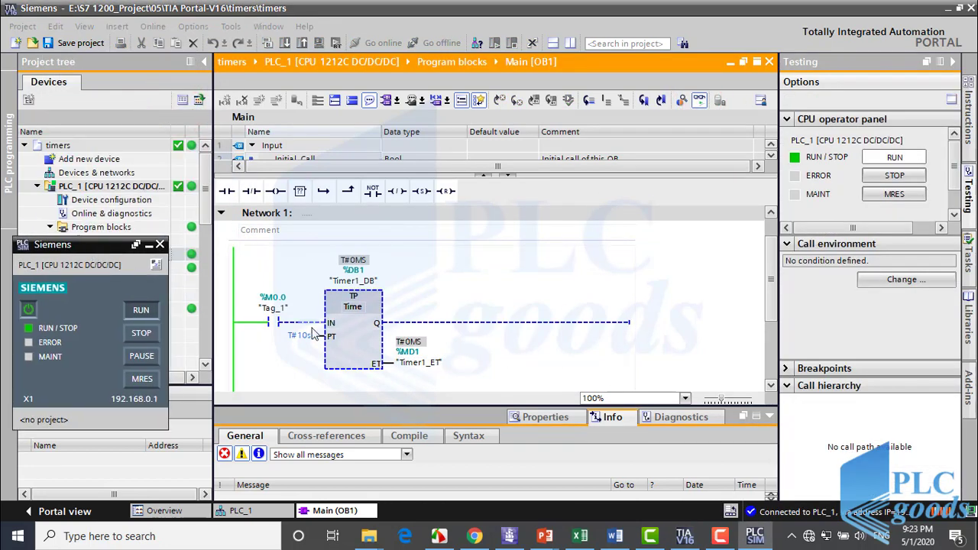
pyautogui.rightClick(274, 319)
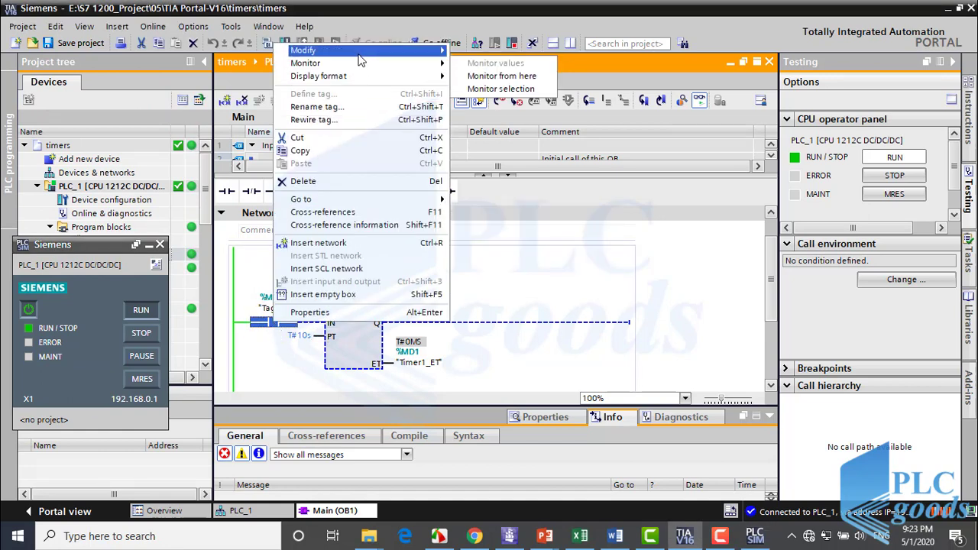
pyautogui.moveTo(320, 50)
pyautogui.click(479, 66)
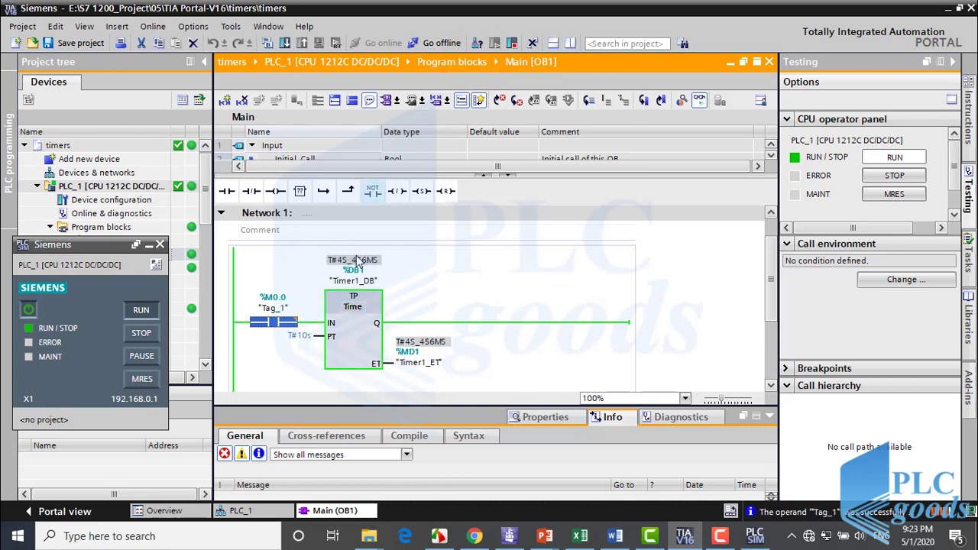
pyautogui.rightClick(260, 323)
pyautogui.click(279, 337)
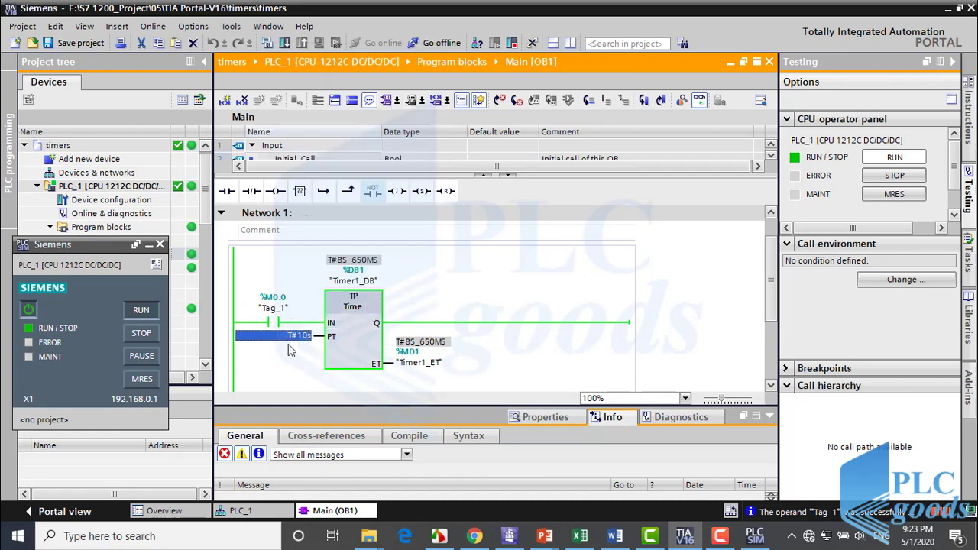
pyautogui.click(288, 340)
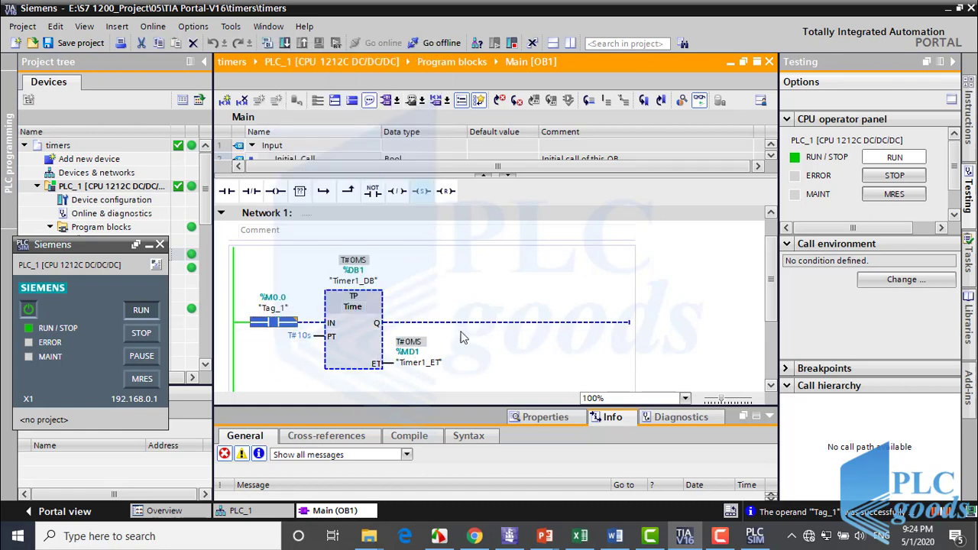
# - Go offline from the simulated PLC and move the PLCSIM panel out of the way
pyautogui.click(699, 100)
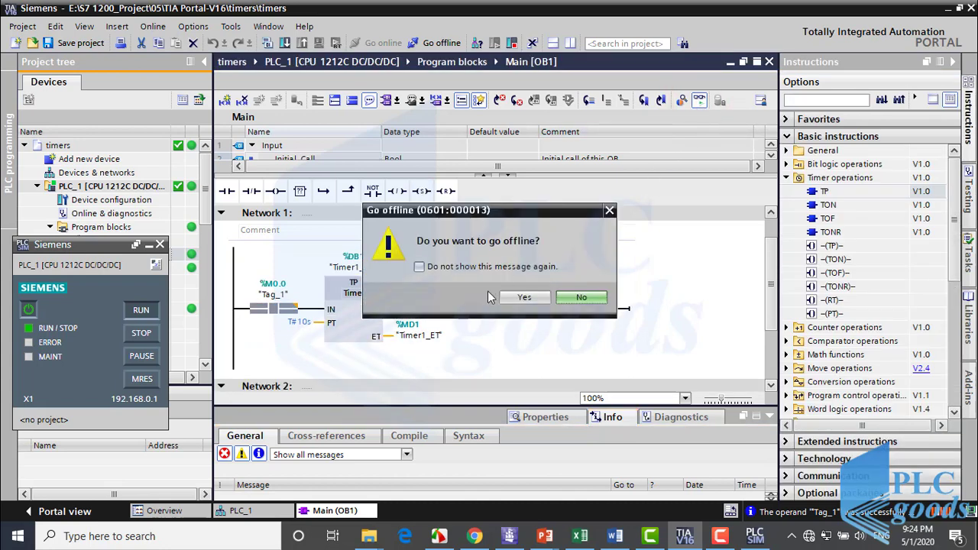
pyautogui.click(520, 297)
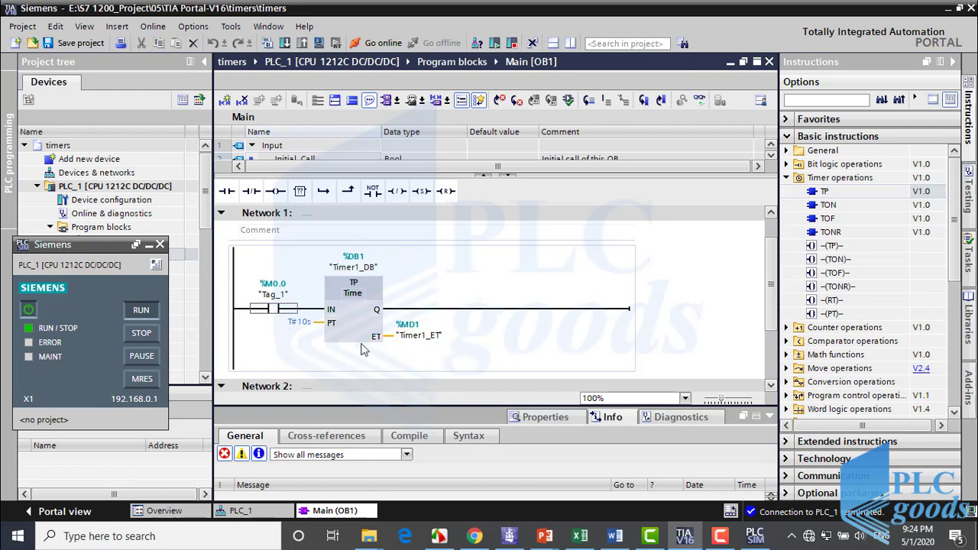
pyautogui.click(148, 245)
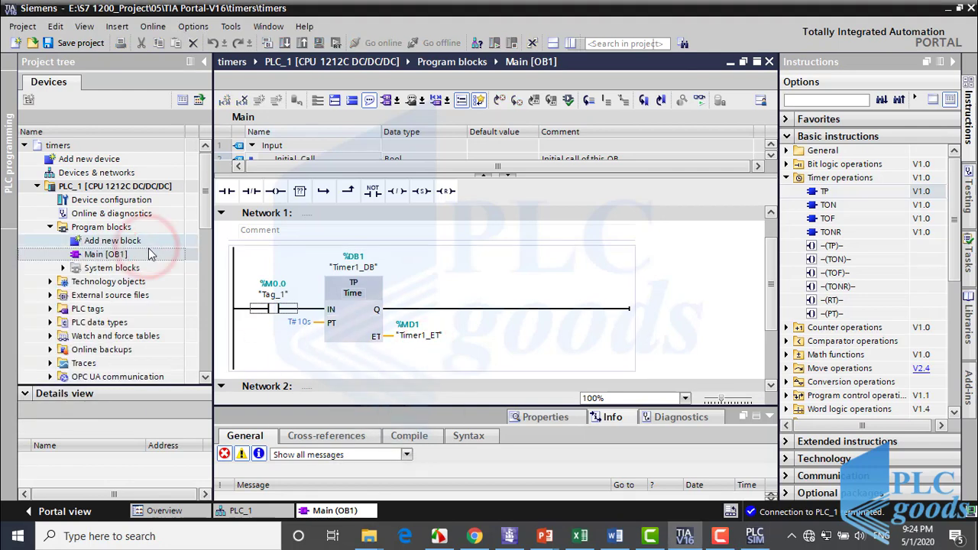
# - Expand System blocks > Program resources to reveal and select Timer1_DB [DB1]
pyautogui.click(97, 267)
pyautogui.click(63, 269)
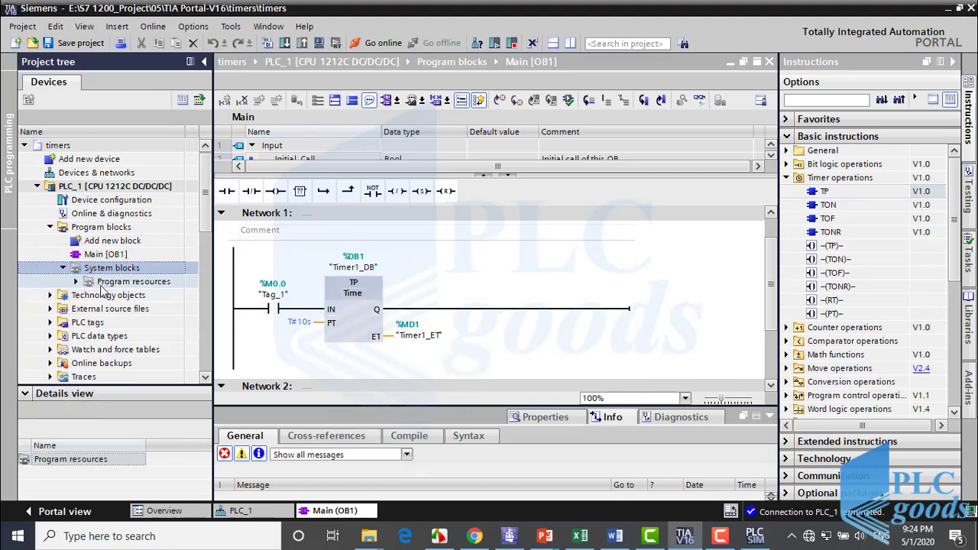
pyautogui.click(74, 282)
pyautogui.click(75, 281)
pyautogui.click(120, 297)
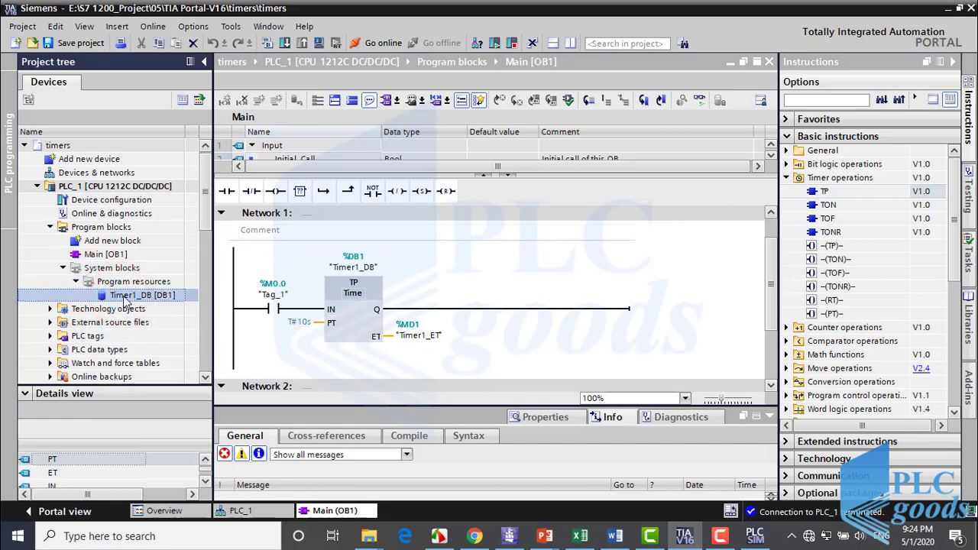
pyautogui.press('F2')
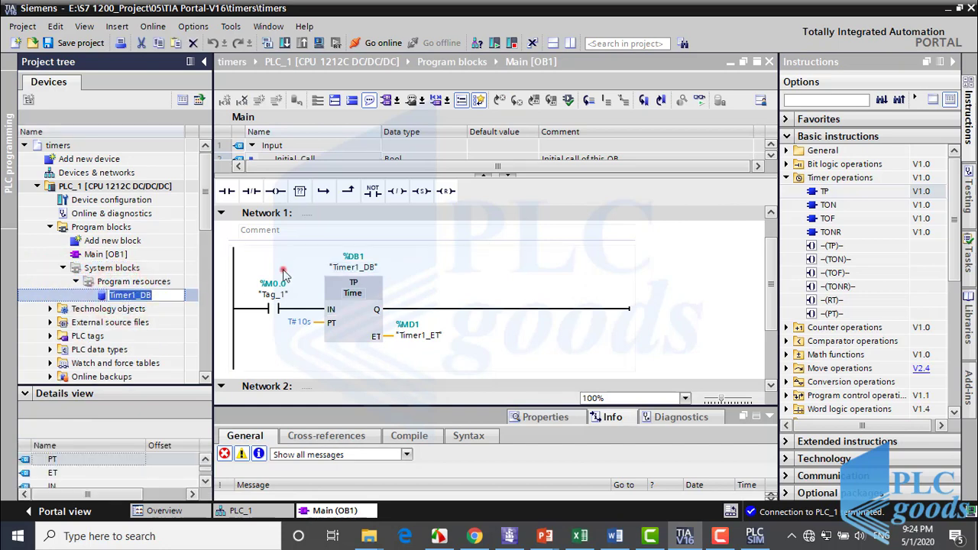
pyautogui.click(275, 307)
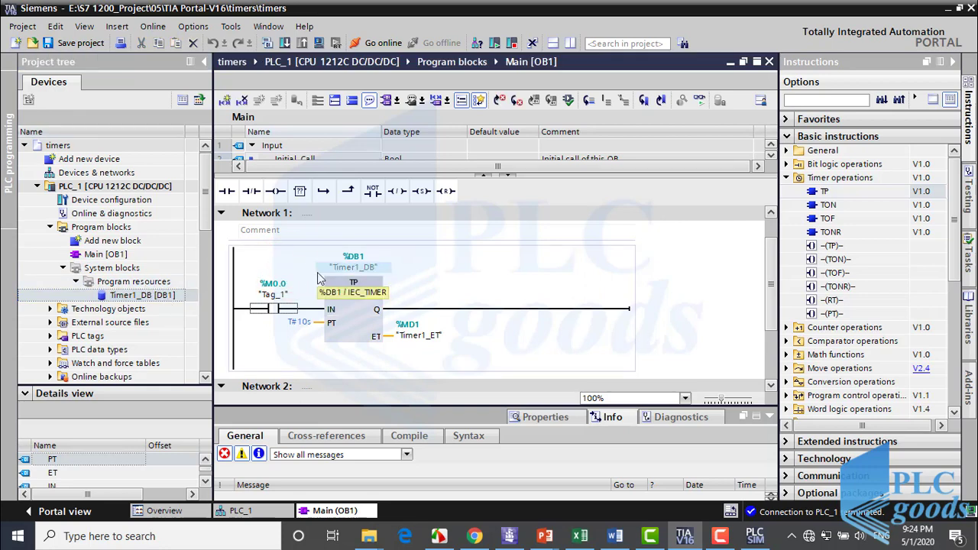
# - Switch Main [OB1] to FBD to display the TP timer network as a function block diagram
pyautogui.rightClick(107, 255)
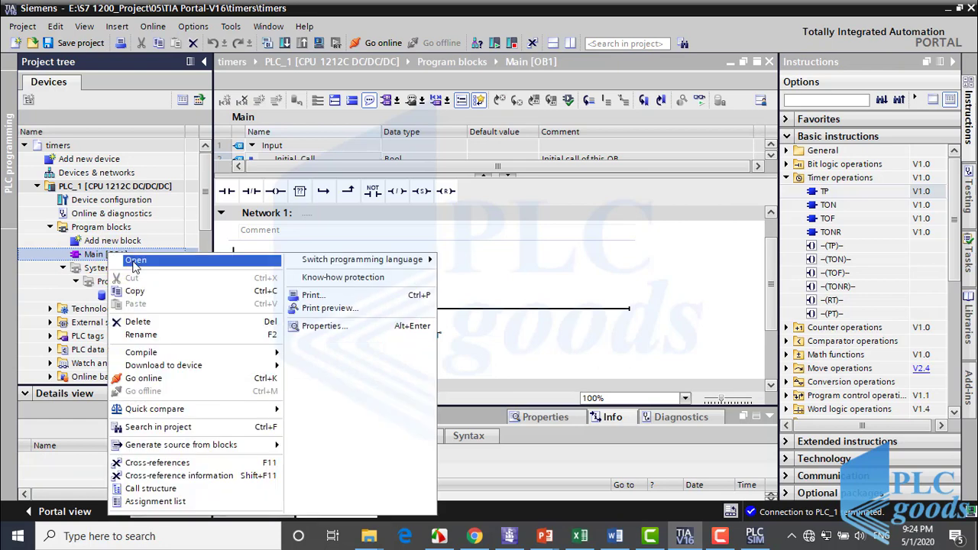
pyautogui.moveTo(363, 259)
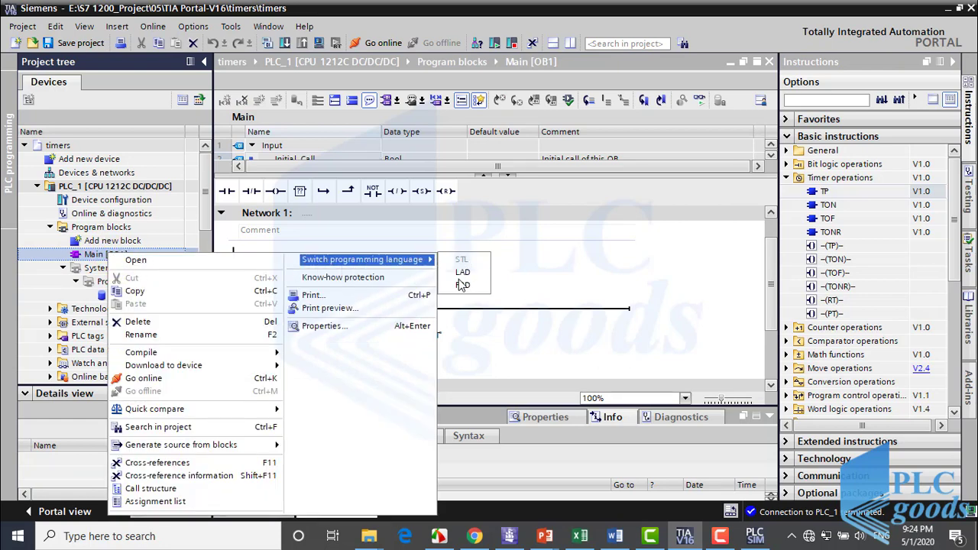
pyautogui.click(463, 284)
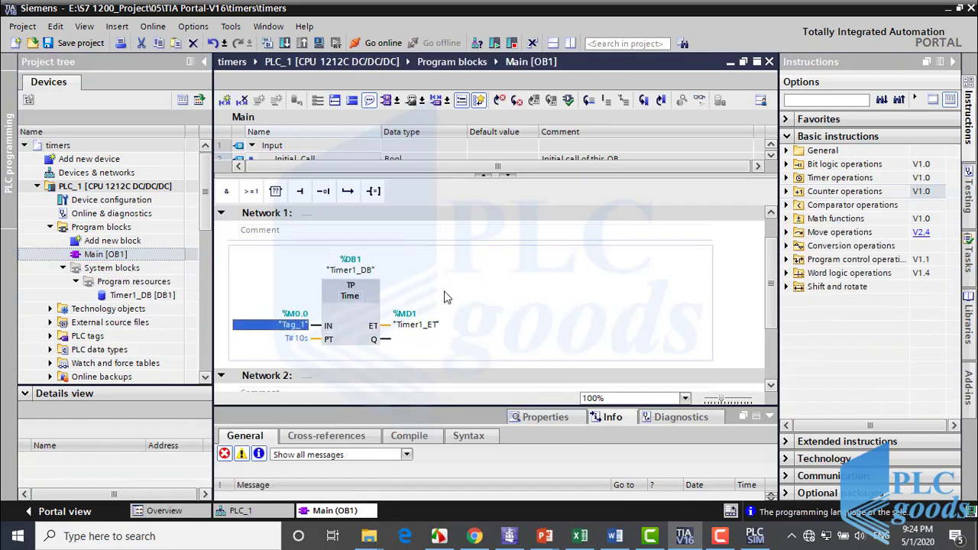
pyautogui.click(313, 351)
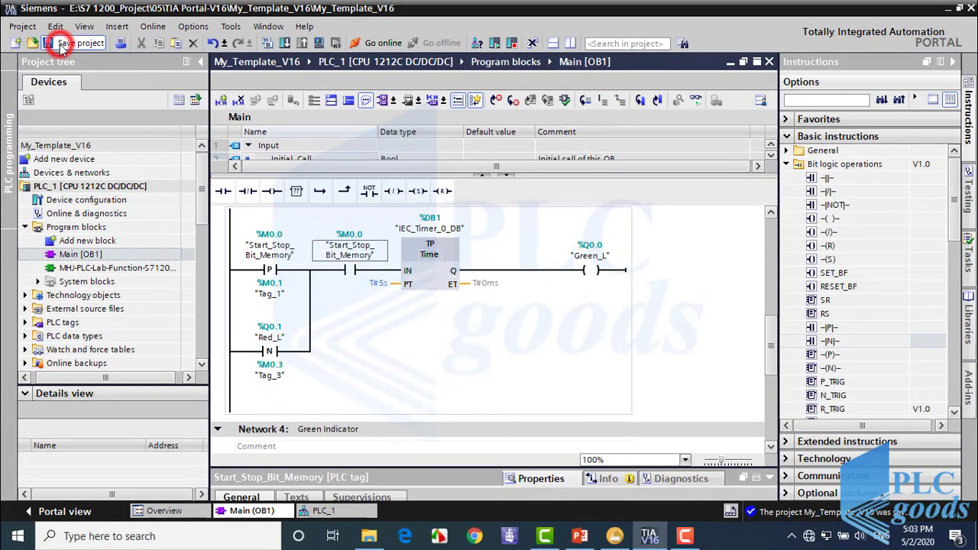
# - Compile the blinker program and start the PLC simulation, accepting the warning
pyautogui.click(266, 44)
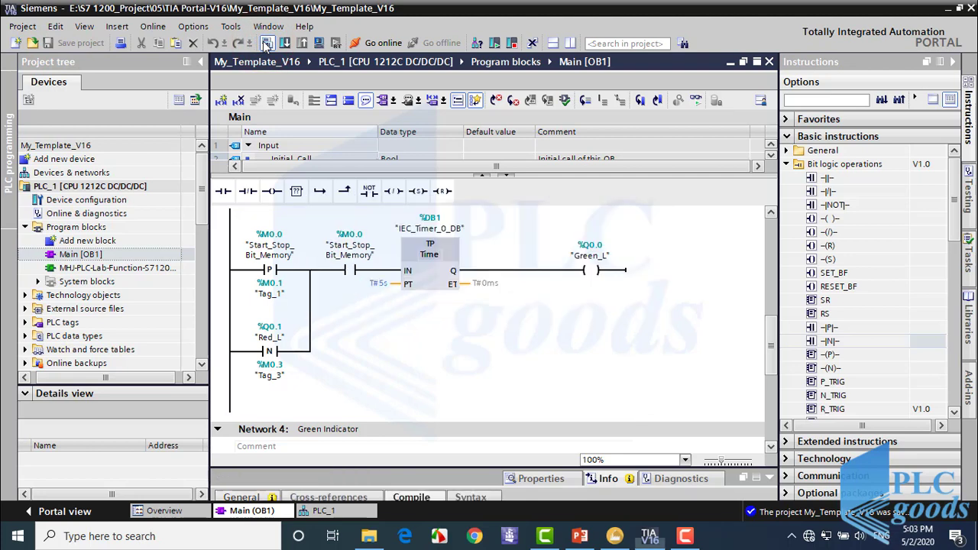
pyautogui.click(319, 44)
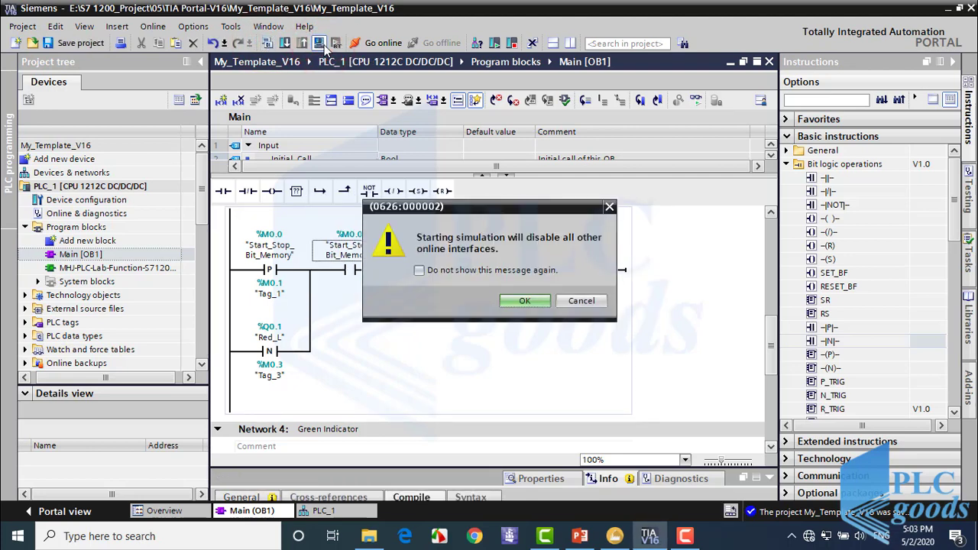
pyautogui.click(522, 302)
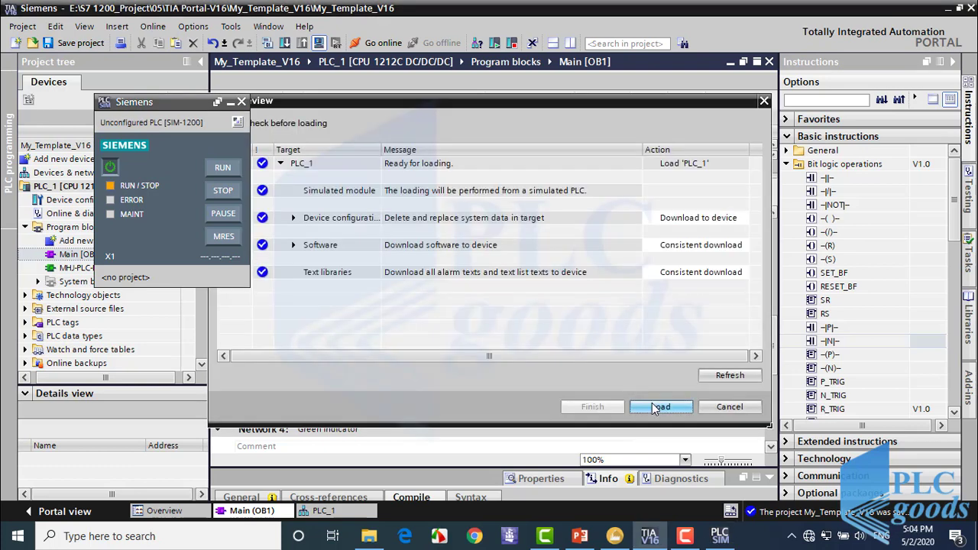
# - Download to PLC_1 with Start modules set to Start module, then start the Factory IO control box
pyautogui.click(653, 406)
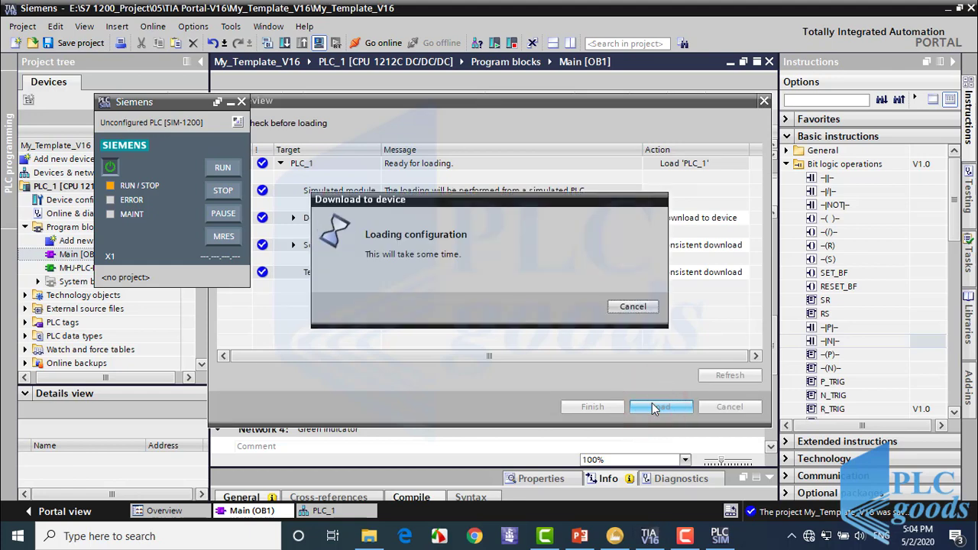
pyautogui.click(717, 191)
pyautogui.click(742, 192)
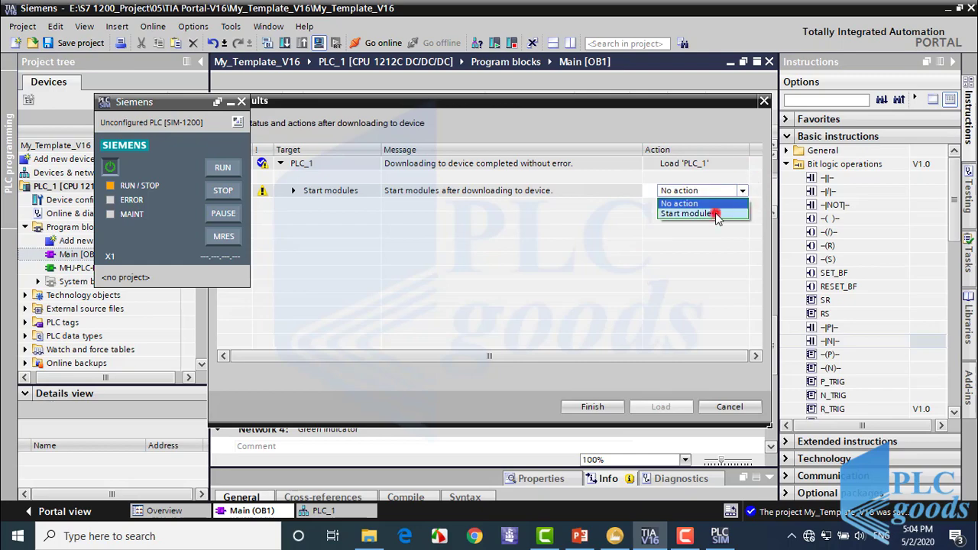
pyautogui.click(711, 214)
pyautogui.click(590, 408)
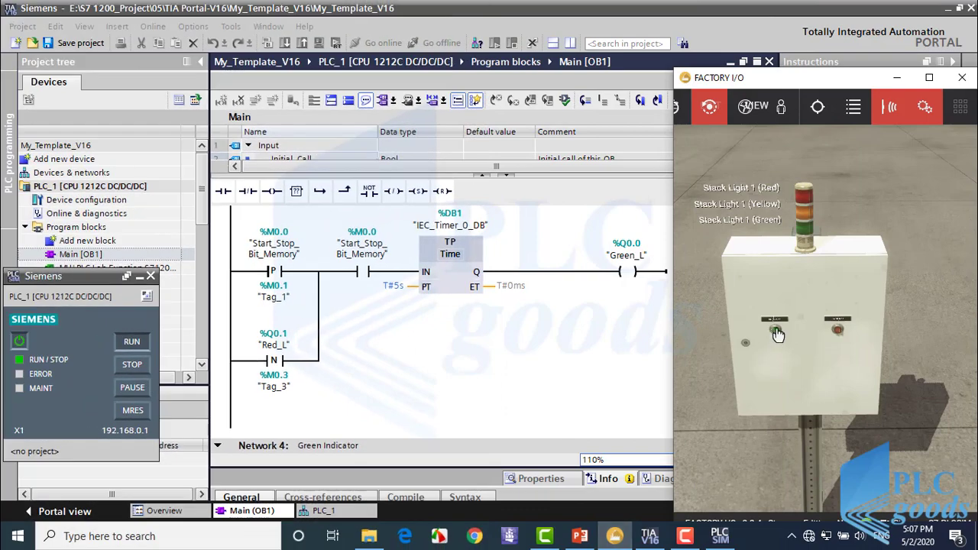
pyautogui.click(776, 331)
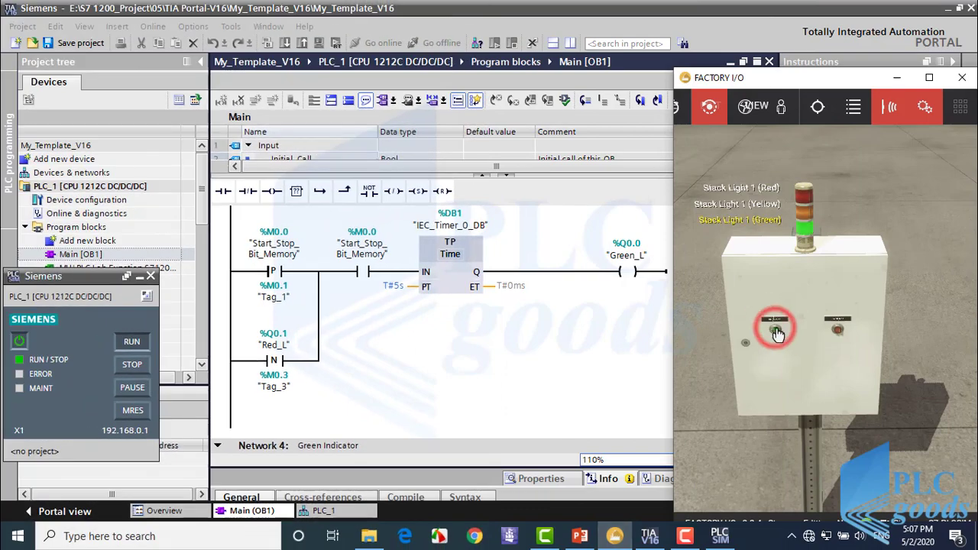
# - Turn on ladder monitoring in TIA Portal, then press the green Start pushbutton in Factory IO
pyautogui.click(602, 338)
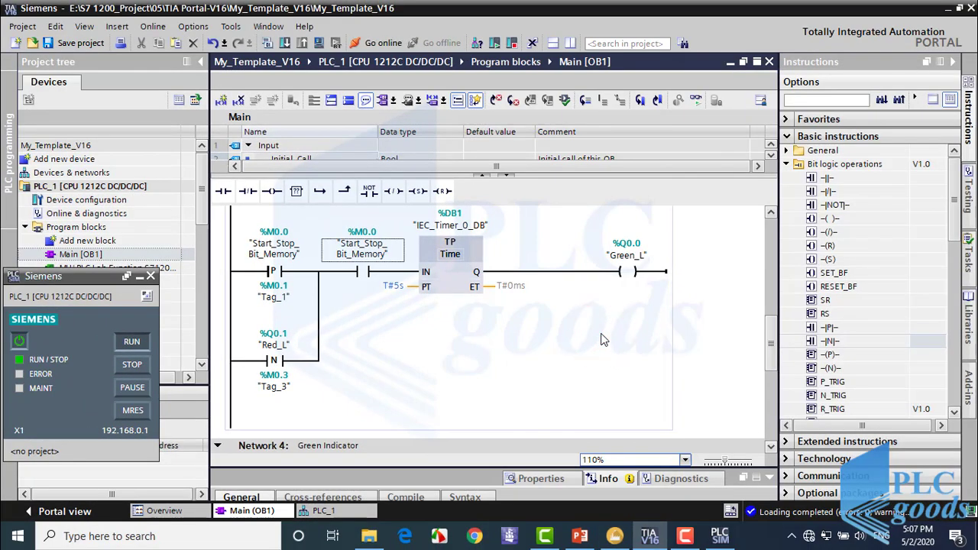
pyautogui.click(695, 100)
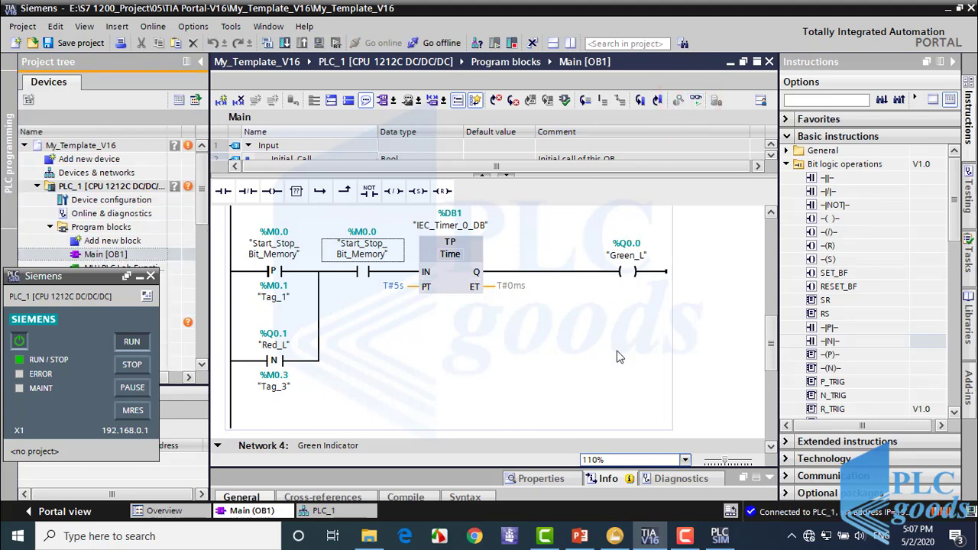
pyautogui.click(615, 535)
pyautogui.click(780, 340)
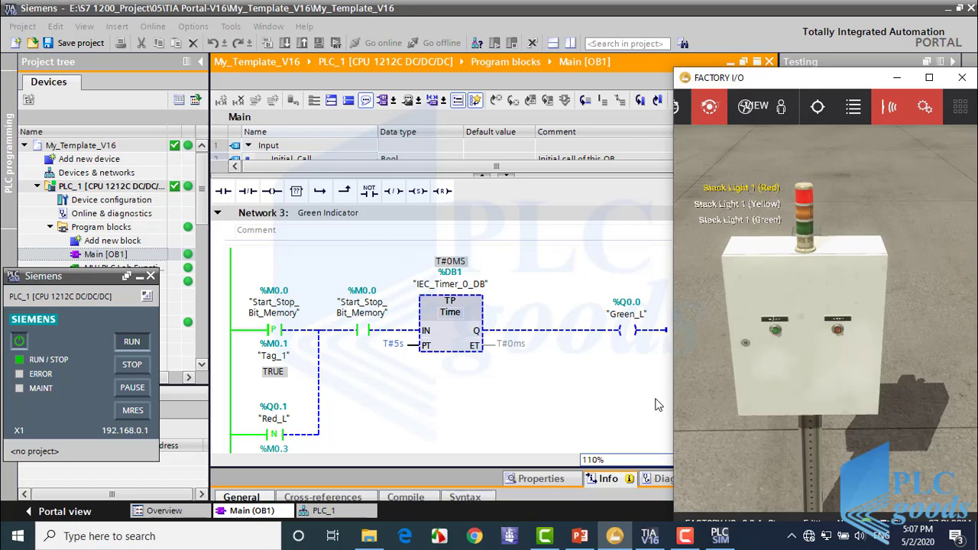
# - Monitor the Red_L TP timer running live in Network 4, then scroll back up
pyautogui.click(621, 416)
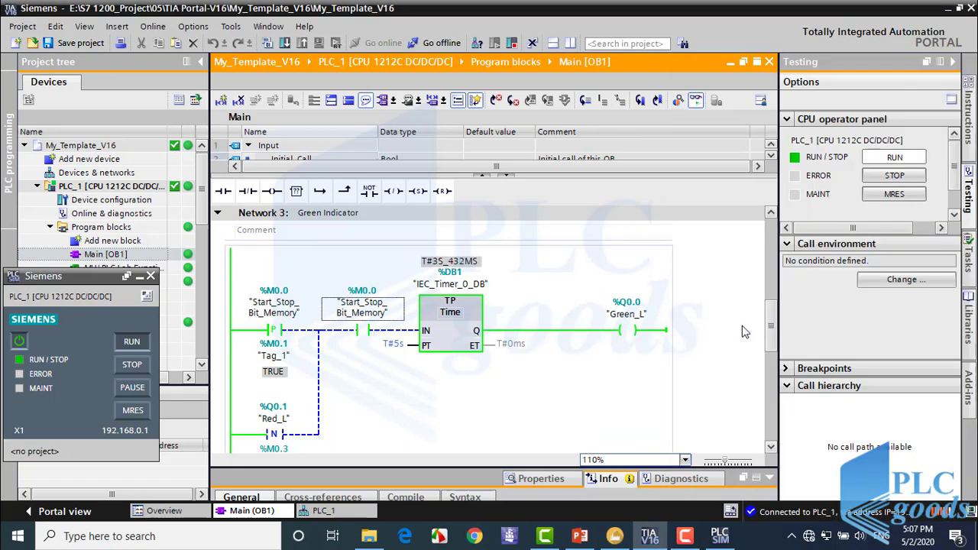
pyautogui.moveTo(774, 324); pyautogui.dragTo(781, 404)
pyautogui.click(692, 387)
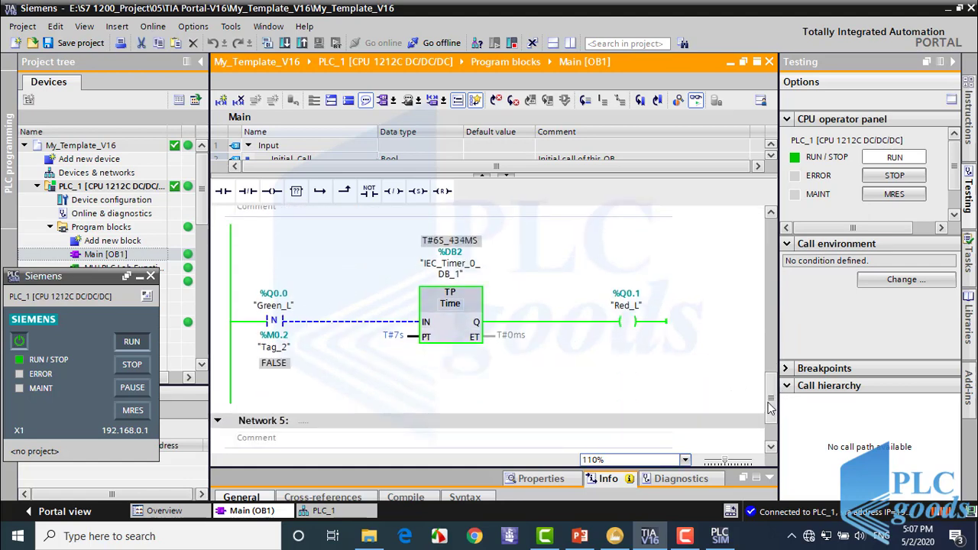
pyautogui.moveTo(770, 408); pyautogui.dragTo(760, 342)
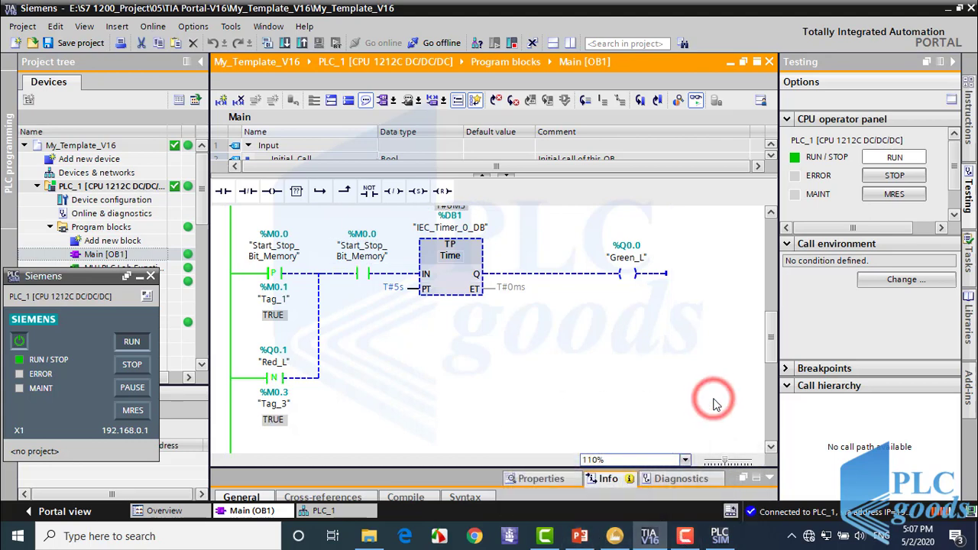
# - Press Stop on the Factory IO control box and return to TIA Portal
pyautogui.click(615, 537)
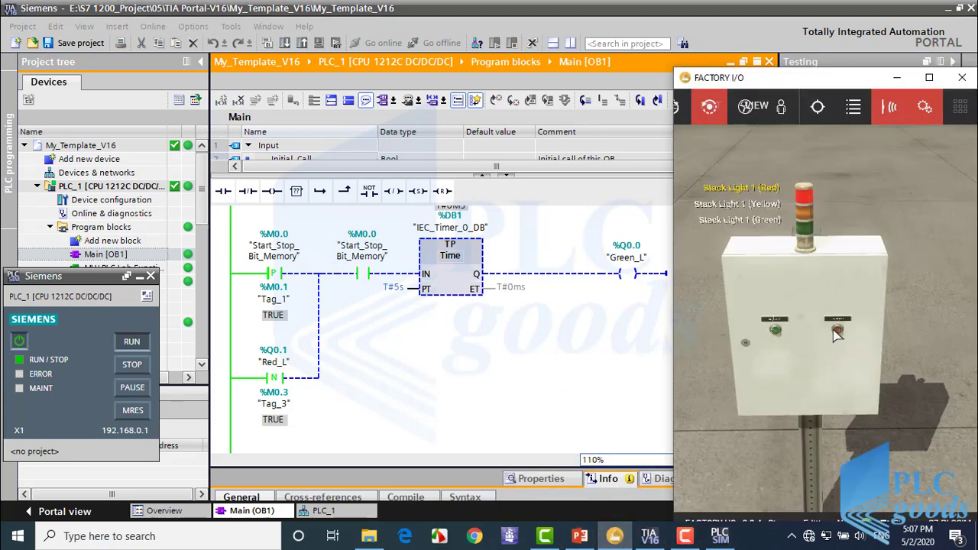
pyautogui.click(840, 337)
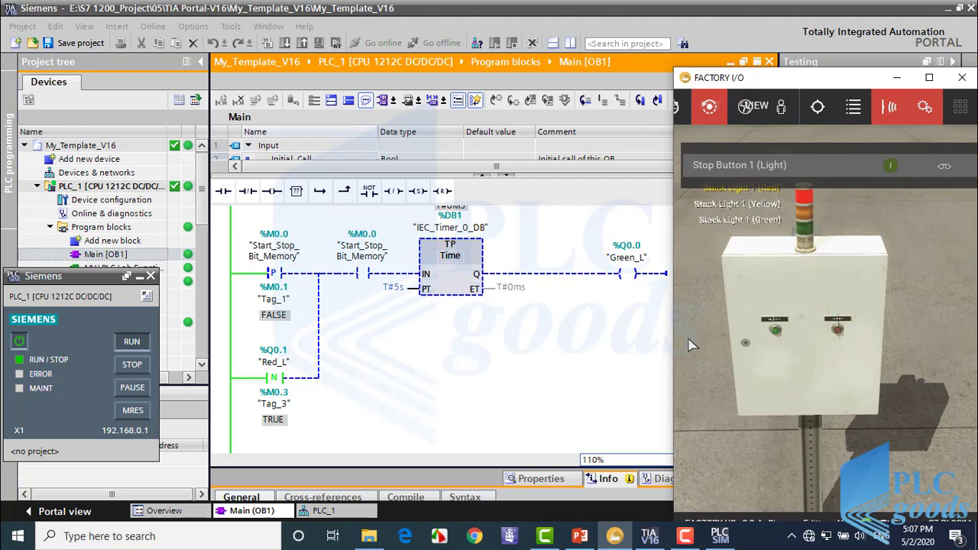
pyautogui.click(568, 353)
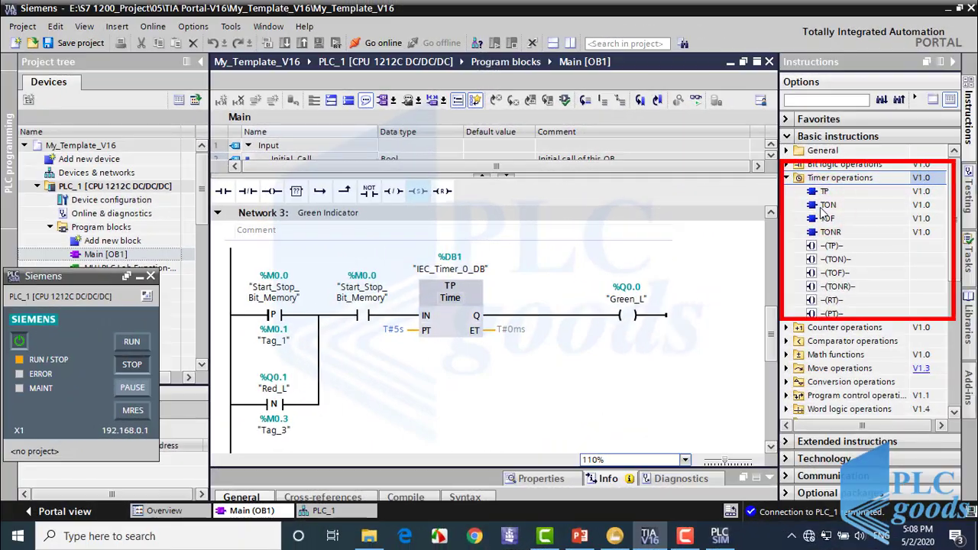
pyautogui.click(824, 206)
pyautogui.click(825, 220)
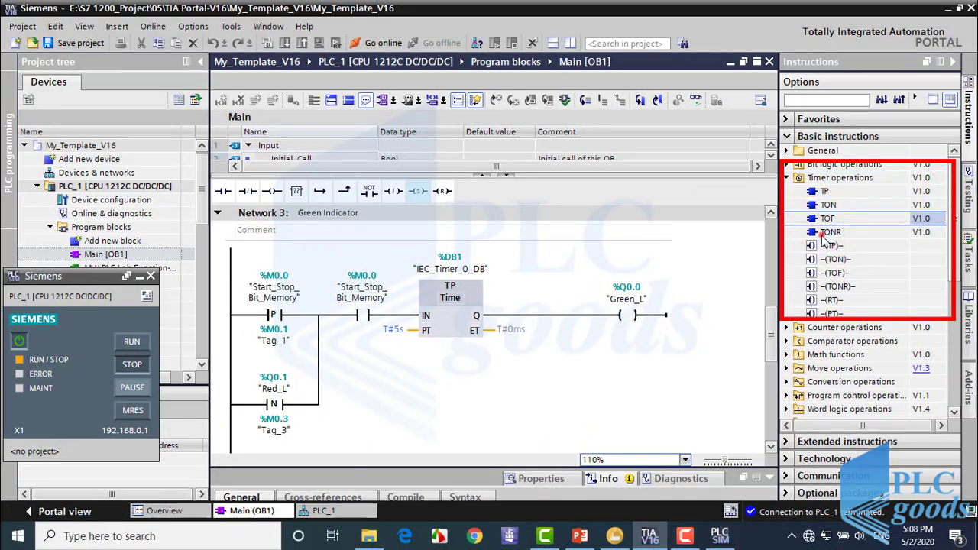
pyautogui.click(823, 234)
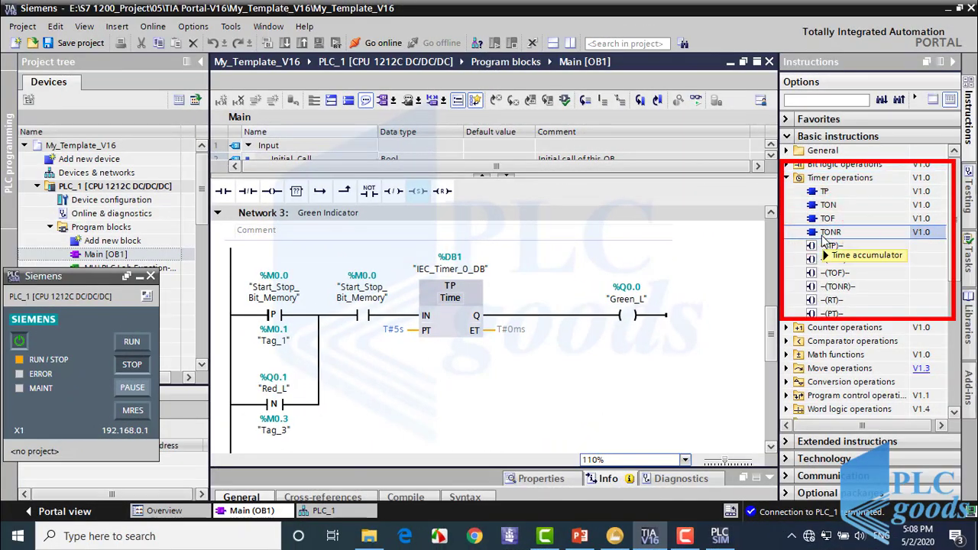